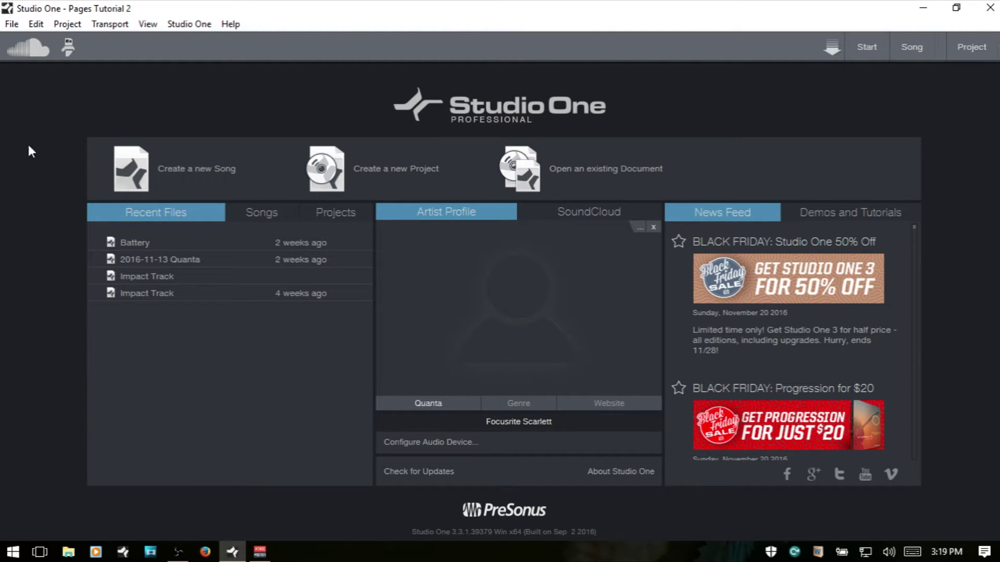
Open the SoundCloud upload client, then close it again.
click(30, 47)
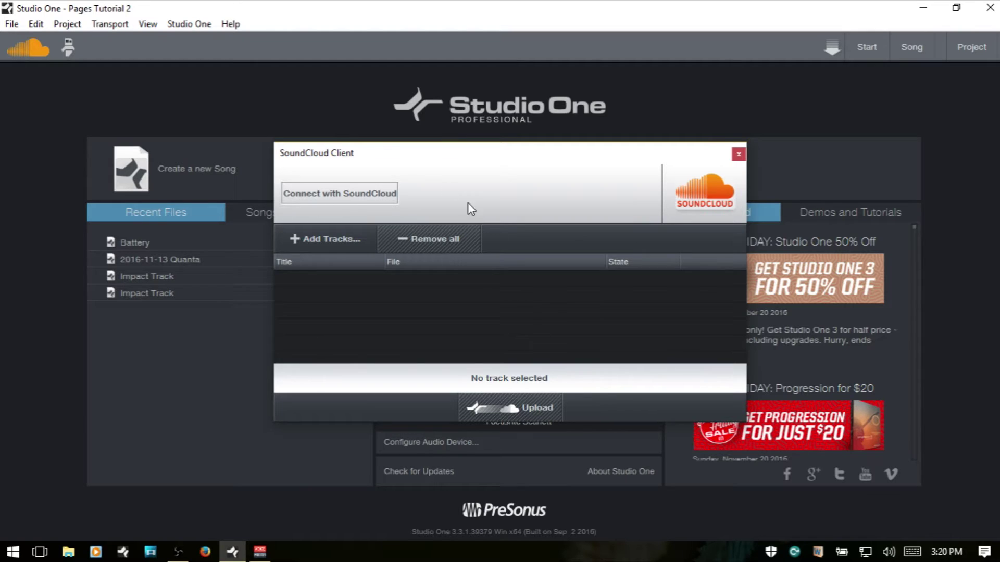
click(739, 155)
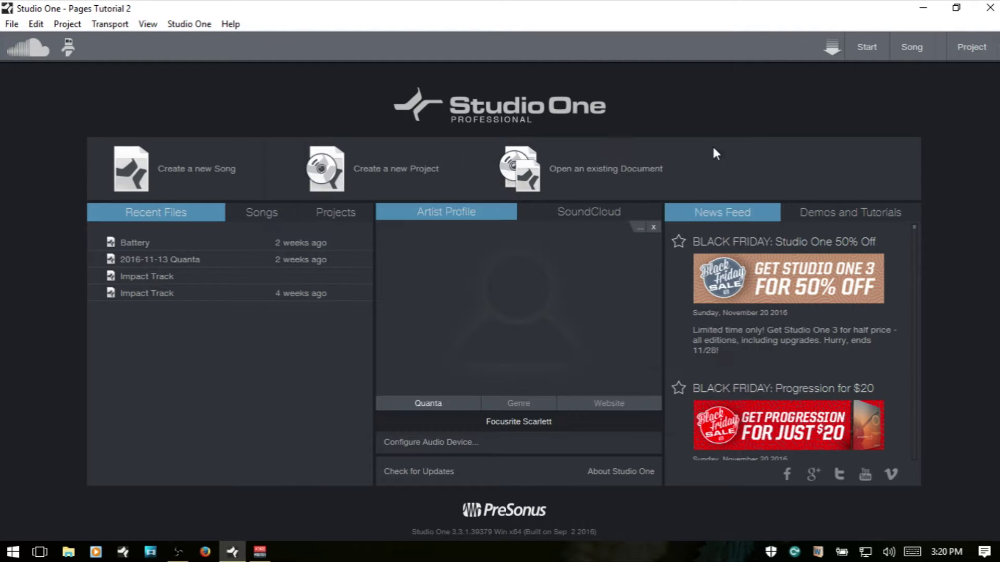
click(68, 48)
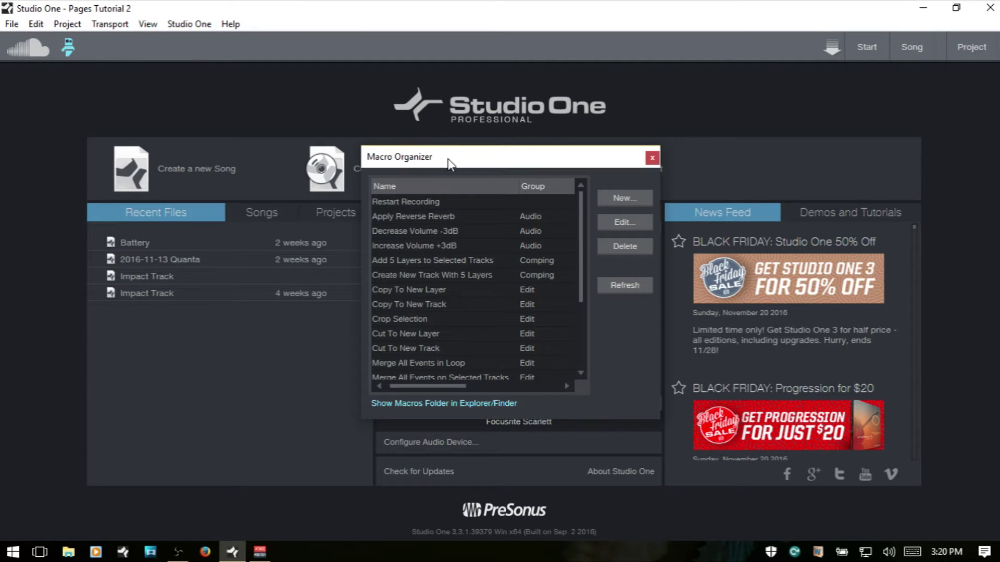
click(628, 199)
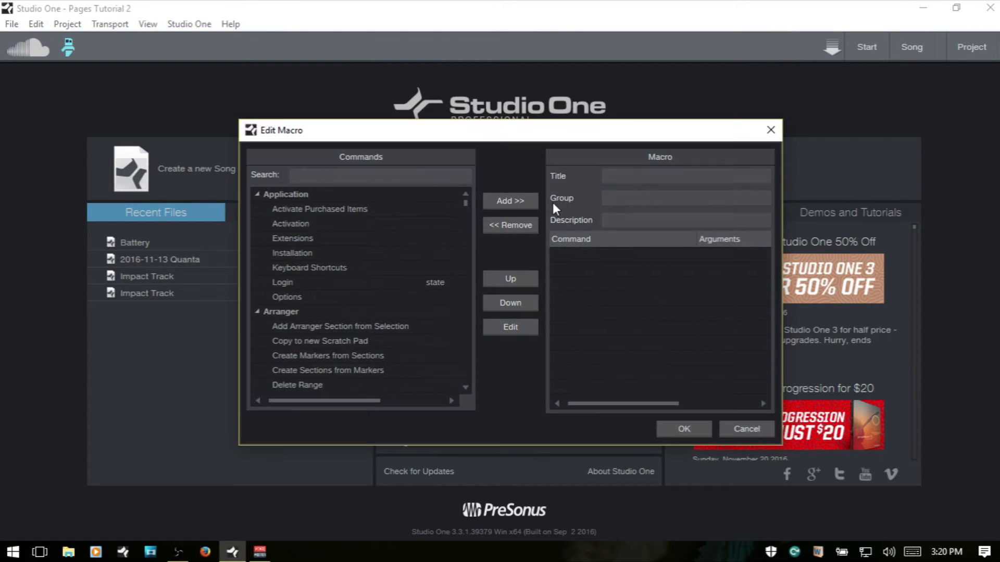
click(748, 426)
click(437, 262)
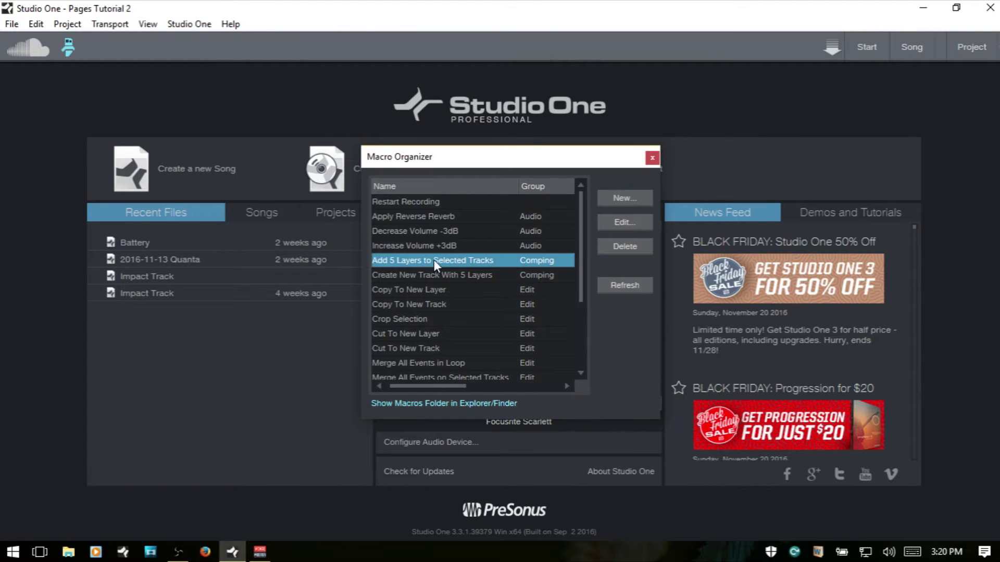
click(608, 222)
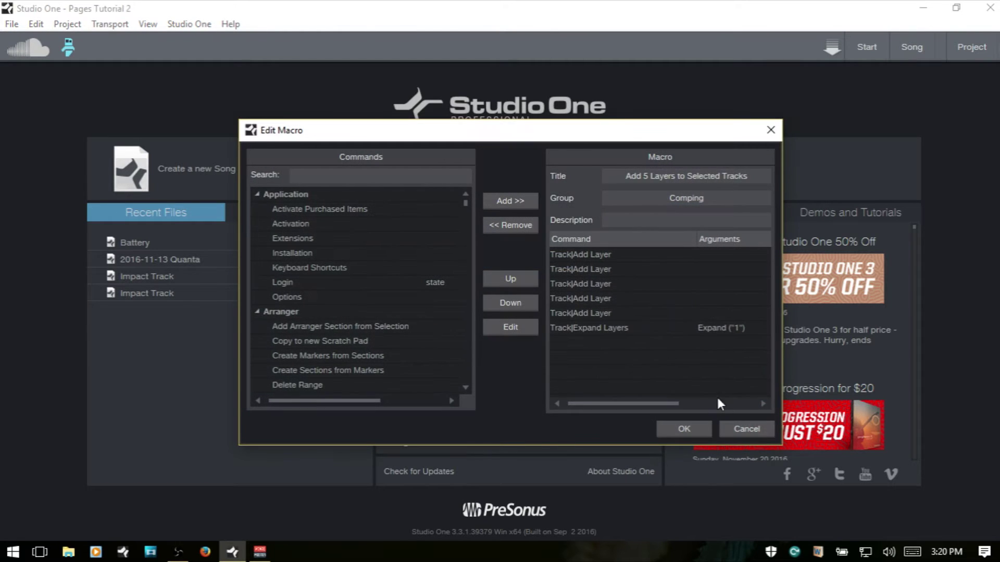
click(736, 423)
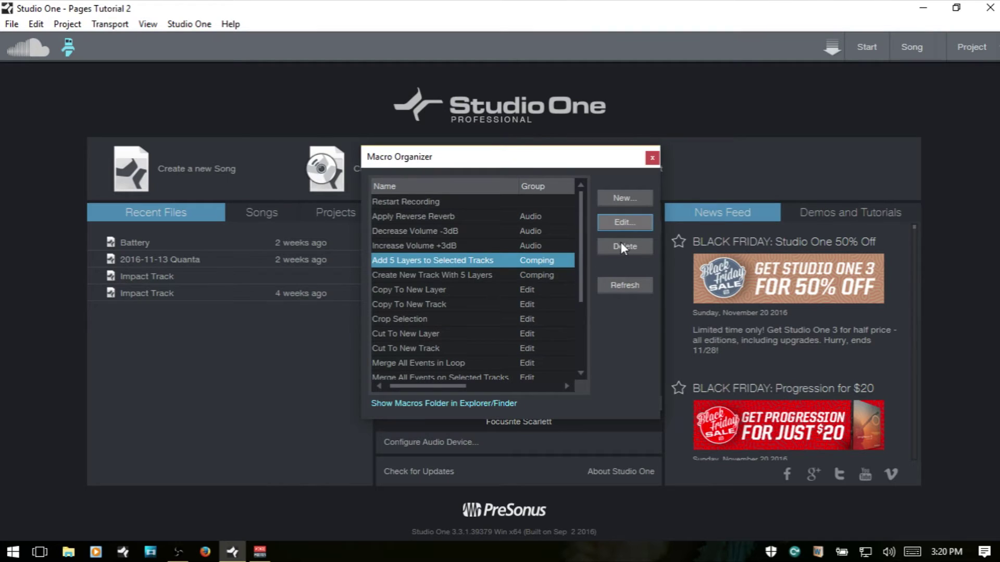
Close the Macro Organizer, then open and close the Transfers list.
click(652, 157)
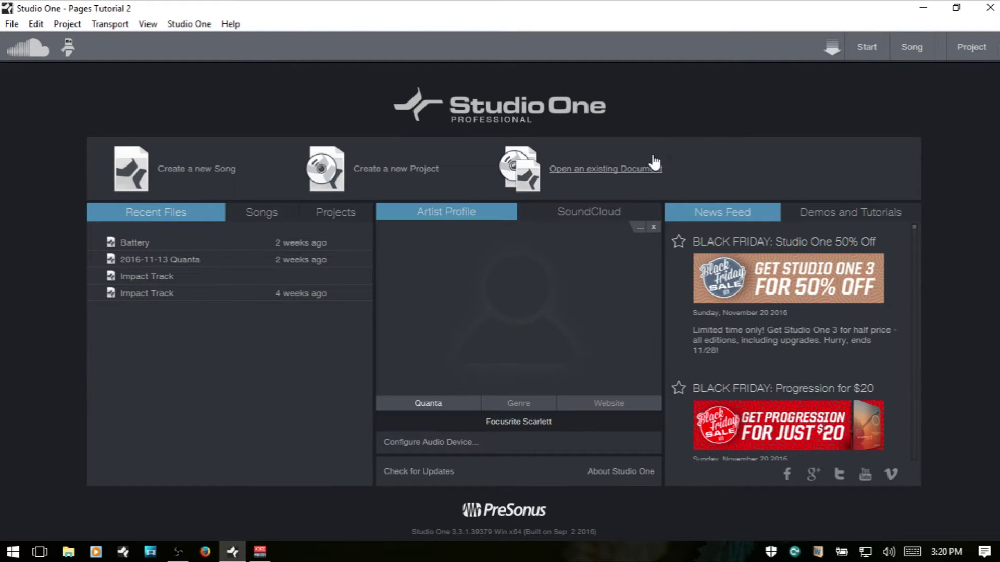
click(829, 47)
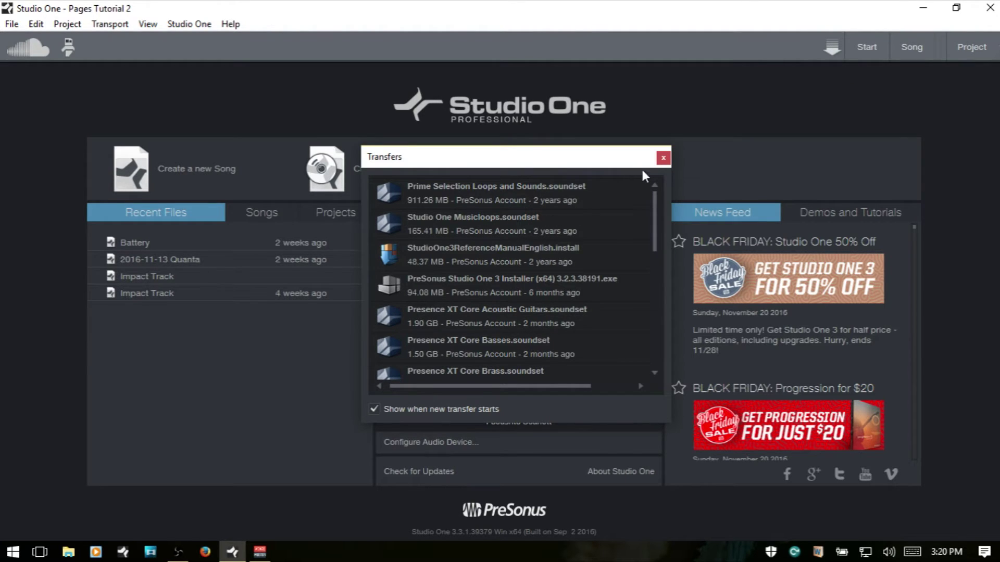
click(663, 157)
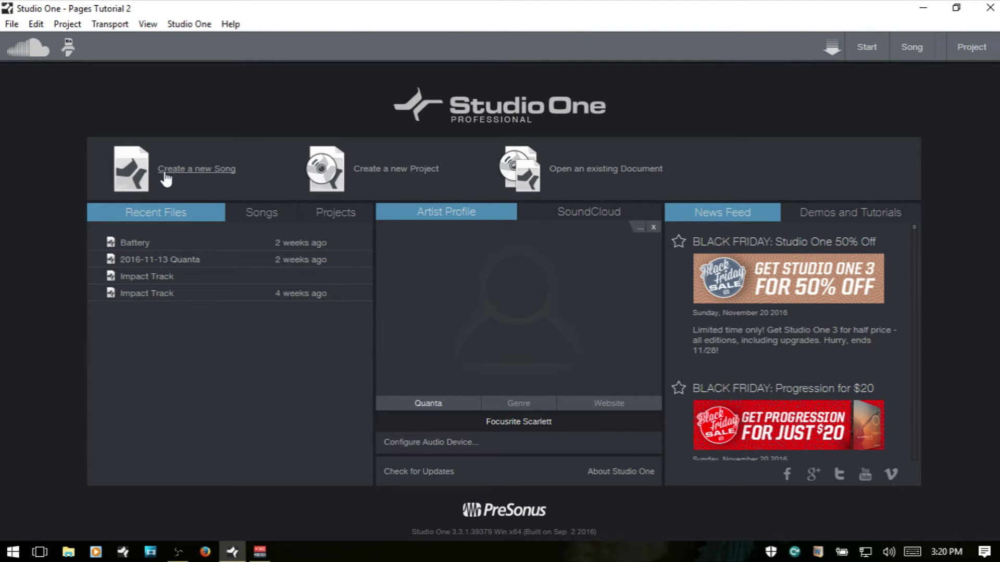
Start a new Song and browse its Interfaces, User and Styles template lists.
click(184, 173)
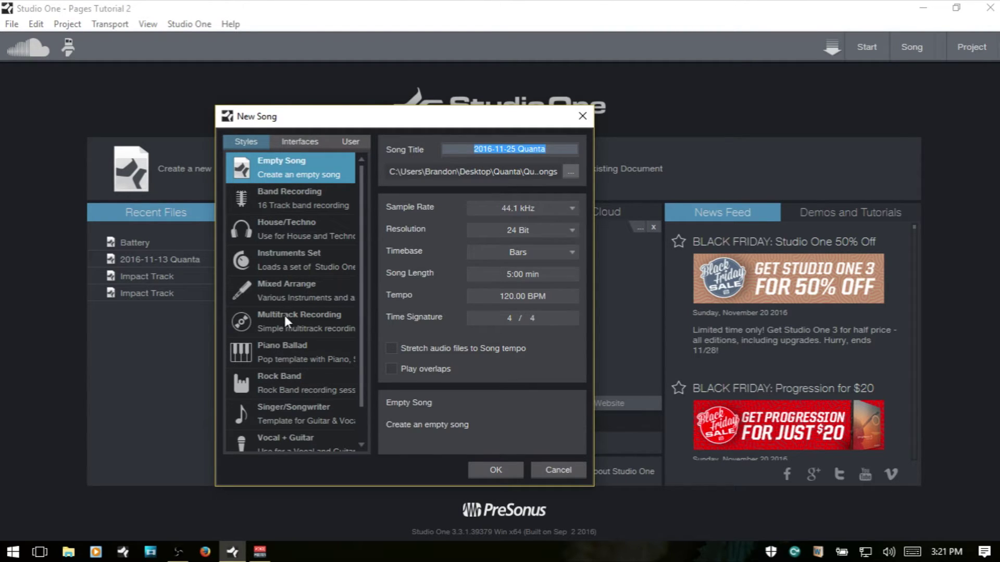
scroll(284, 314, down, 1)
scroll(283, 314, up, 1)
click(299, 143)
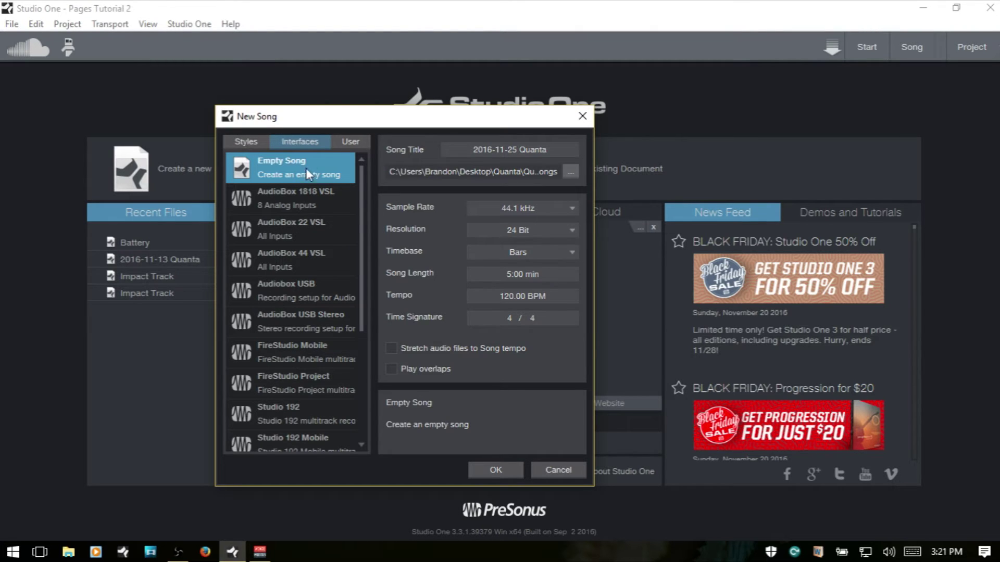
click(352, 139)
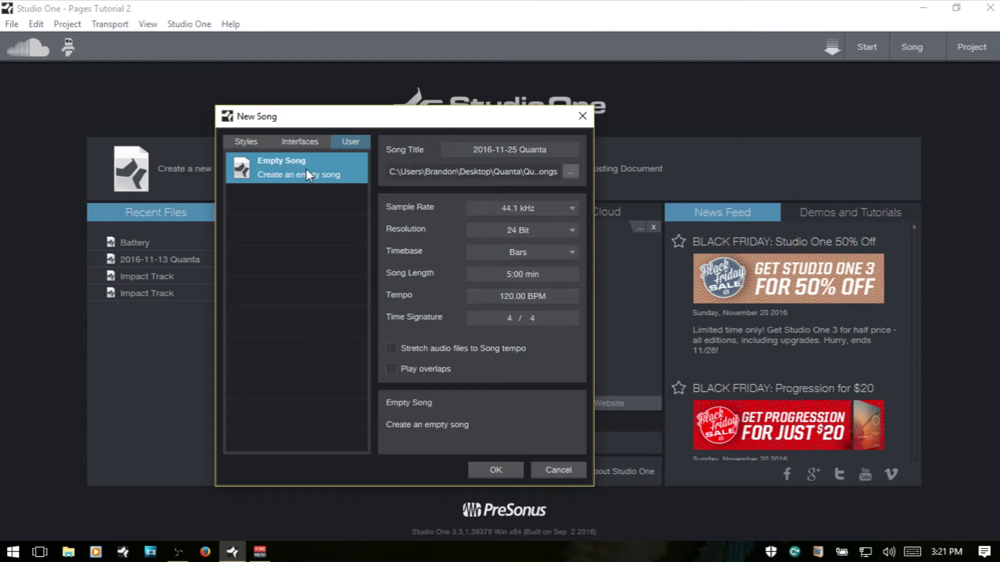
click(239, 144)
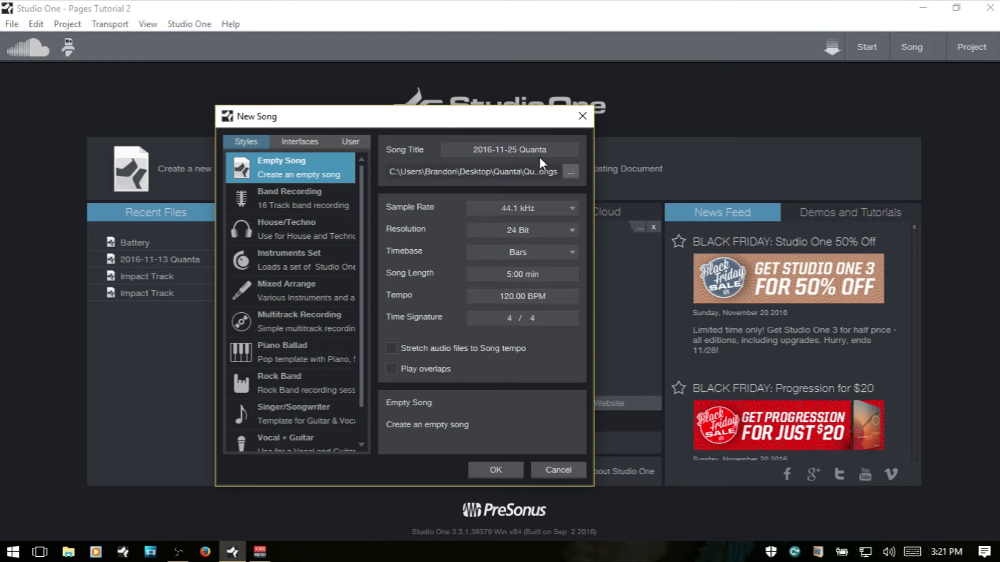
Move the New Song dialog left and back to centre, then cancel it.
drag(428, 120, 183, 125)
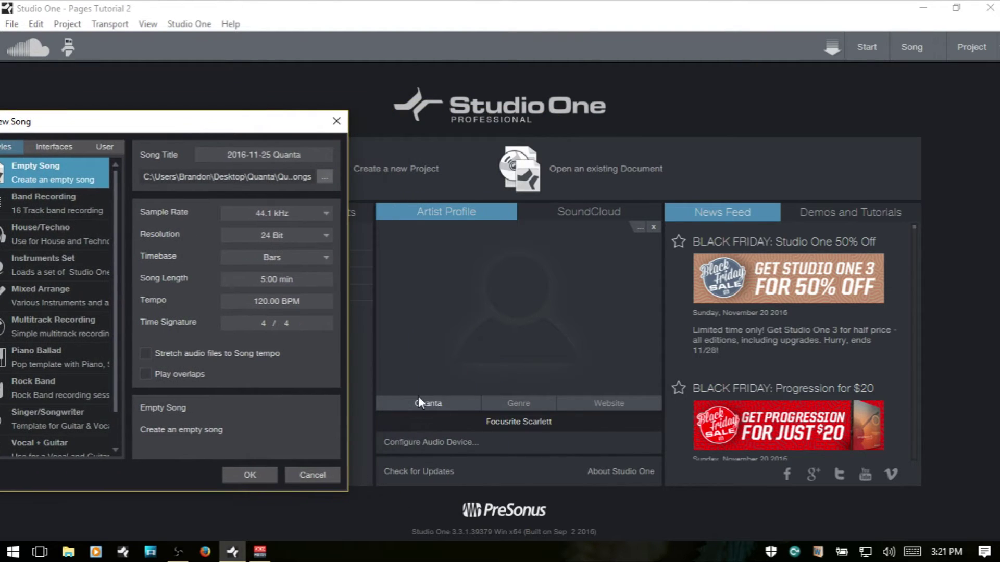
drag(165, 127, 448, 119)
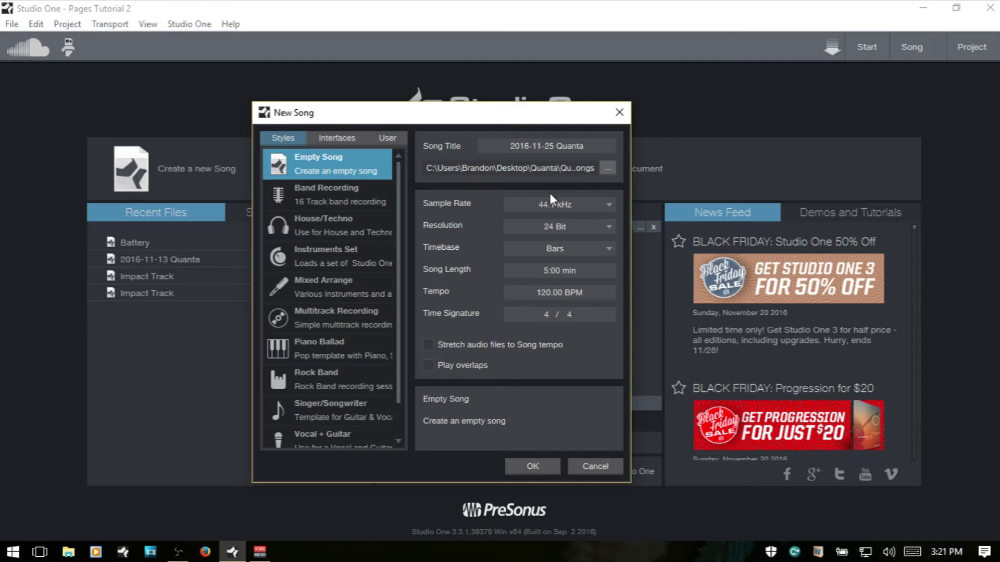
click(601, 465)
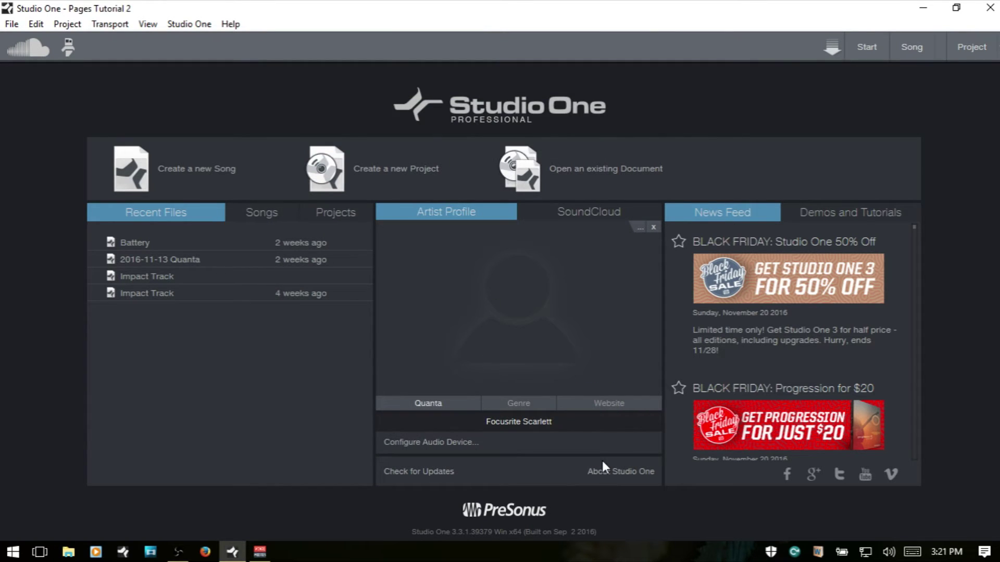
key(ctrl+comma)
click(339, 120)
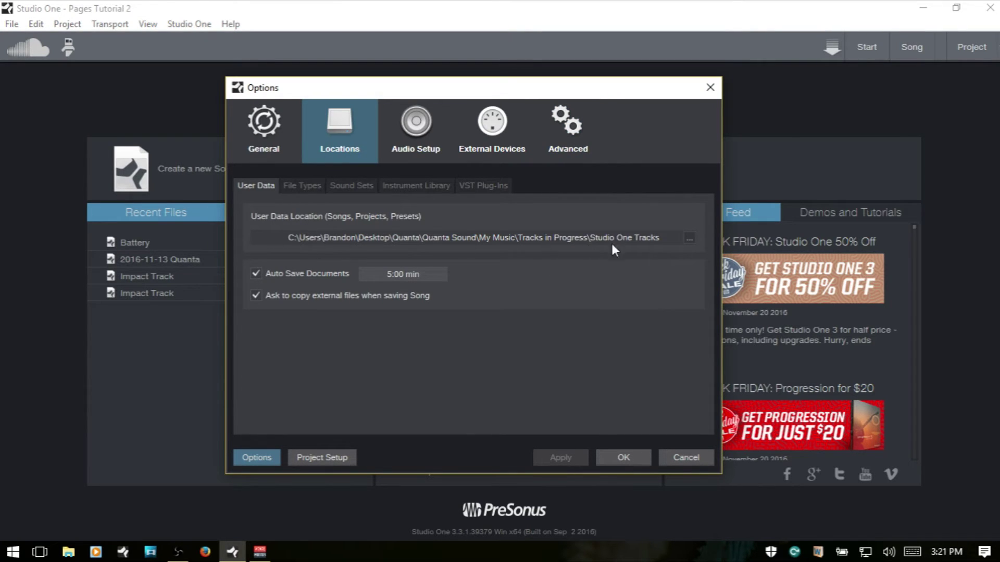
click(690, 239)
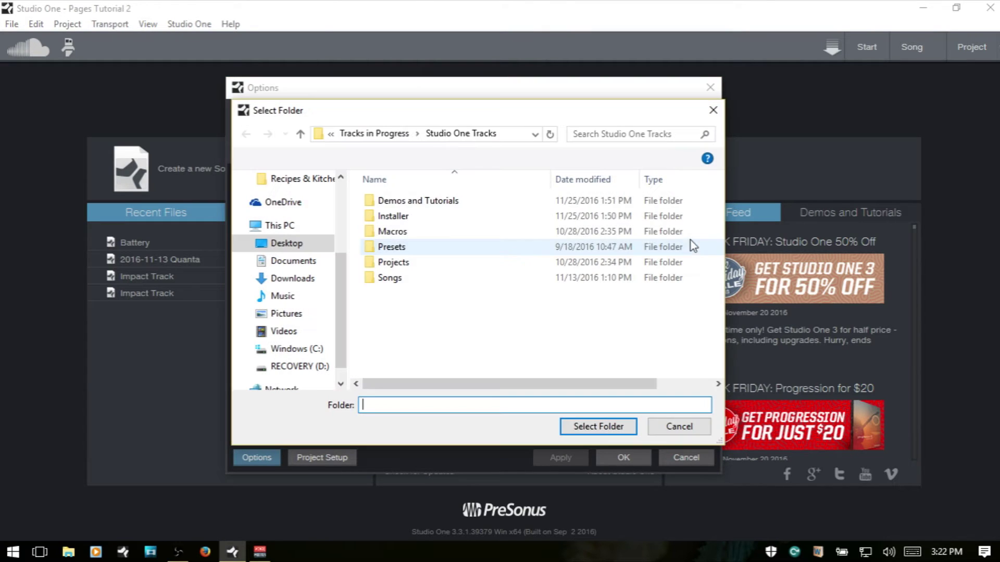
click(680, 429)
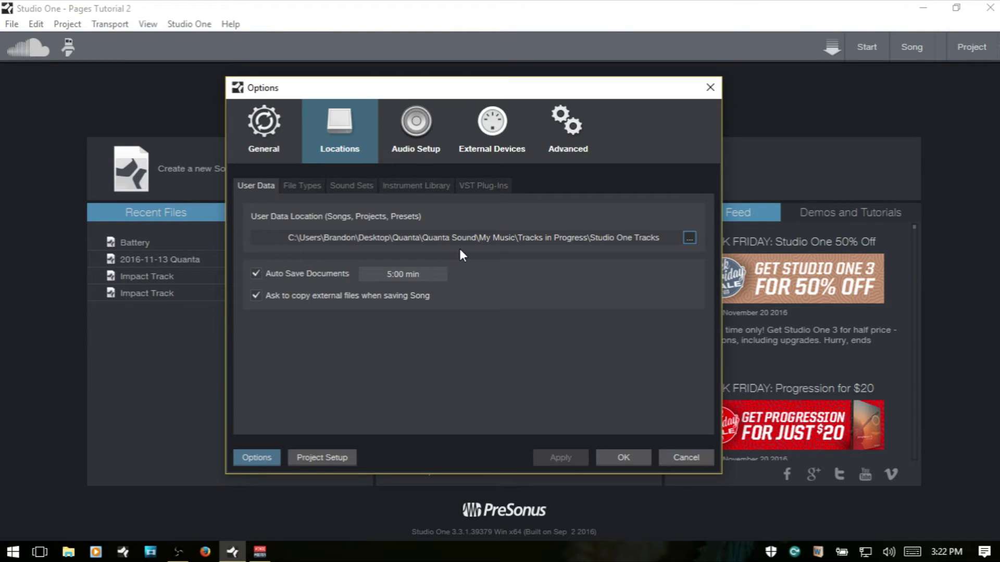
click(683, 457)
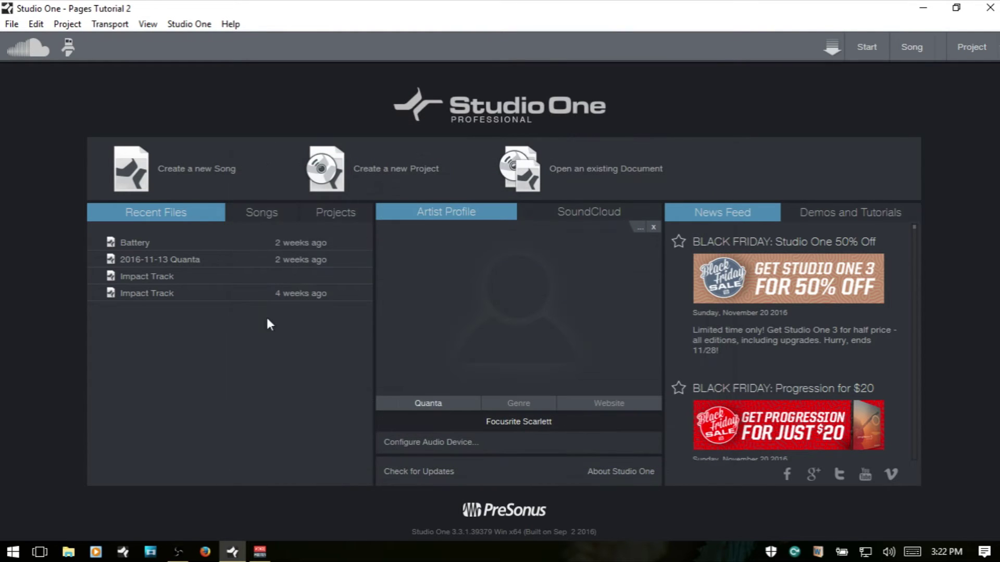
click(185, 174)
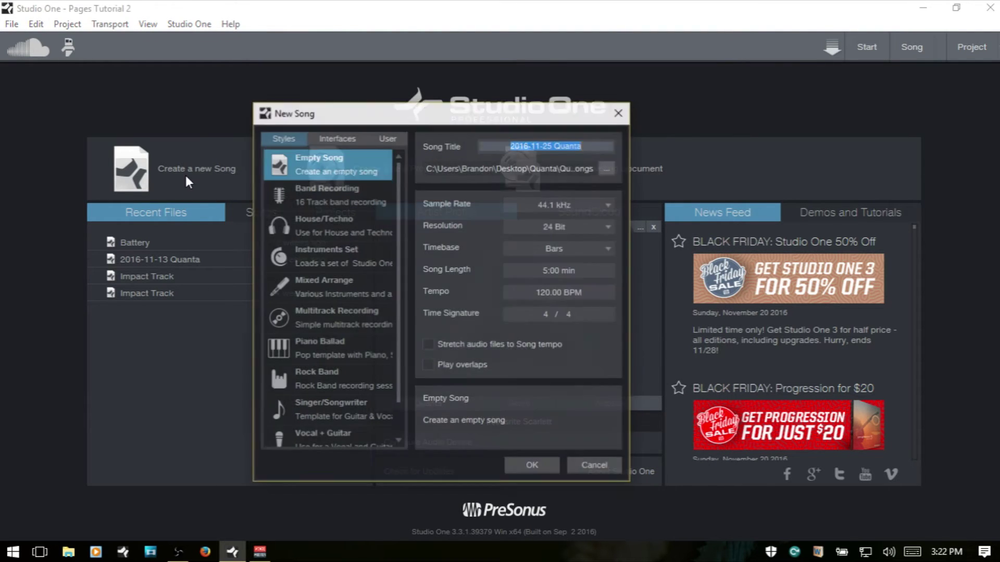
click(607, 168)
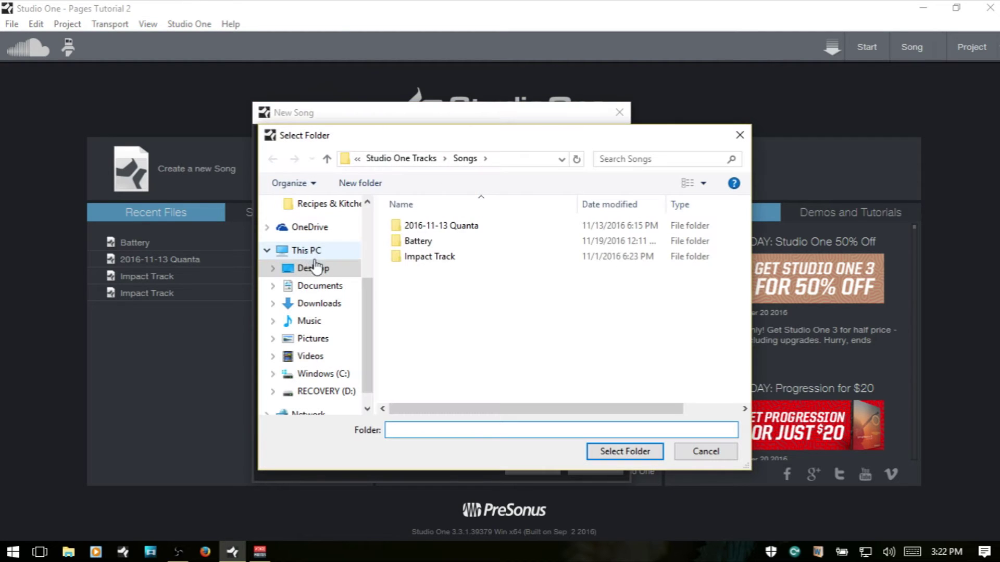
click(315, 267)
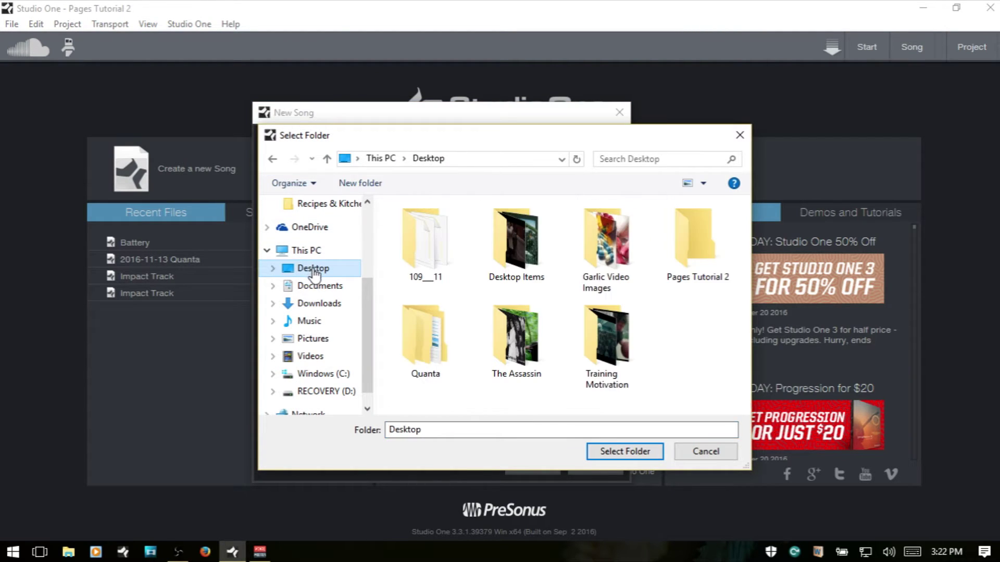
click(705, 452)
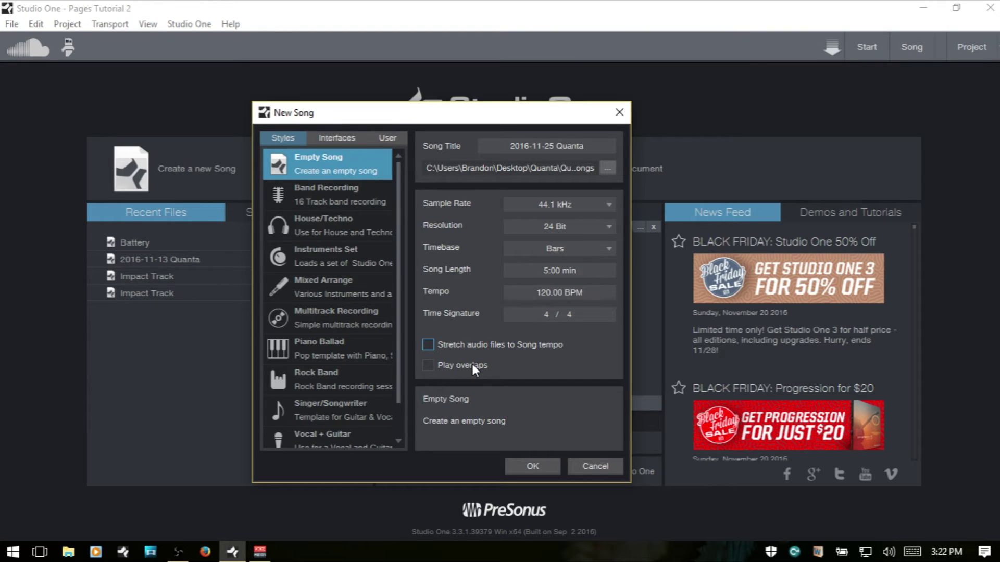
click(590, 465)
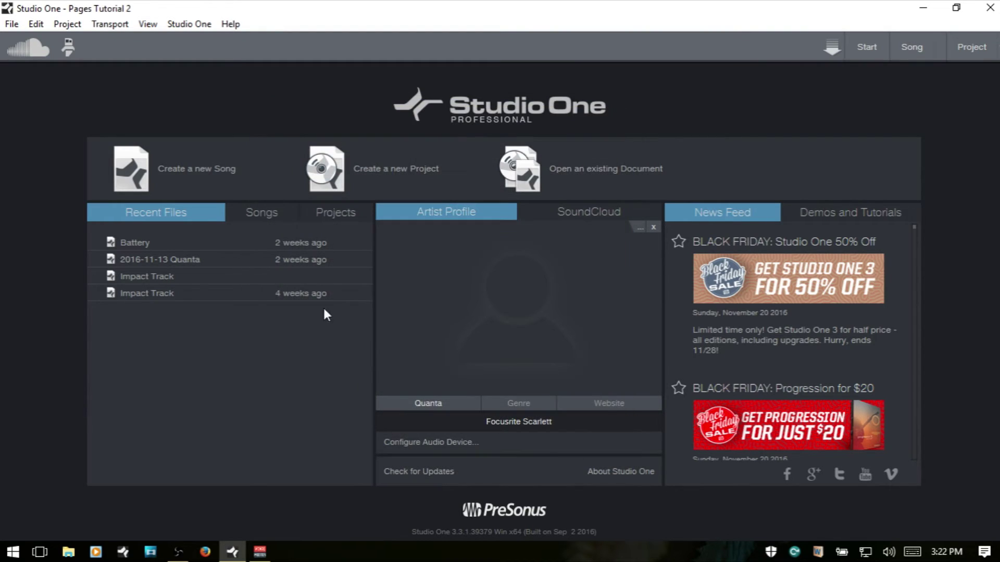
Start a new project named New Project, keeping its sample rate at 44.1 kHz.
click(391, 175)
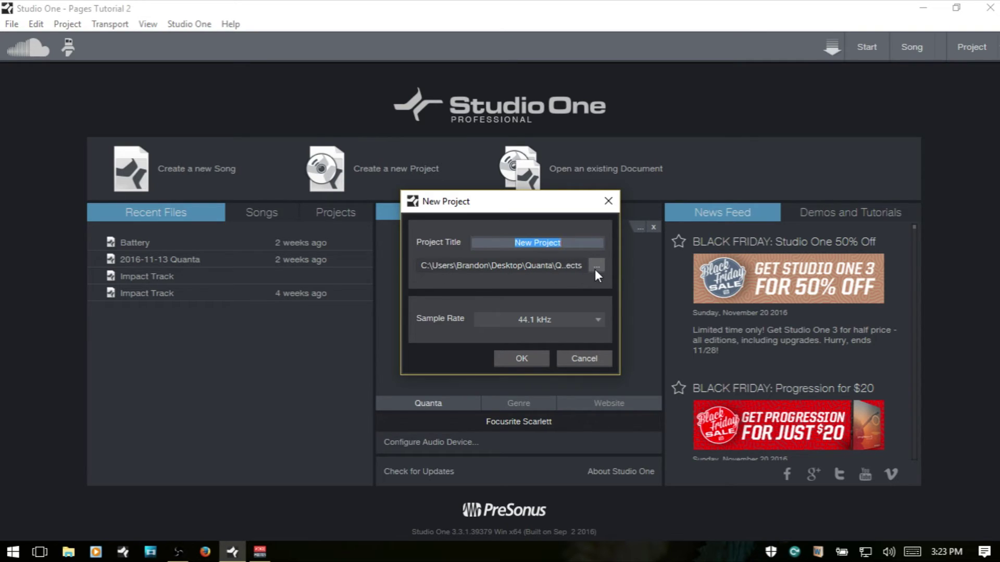
click(596, 320)
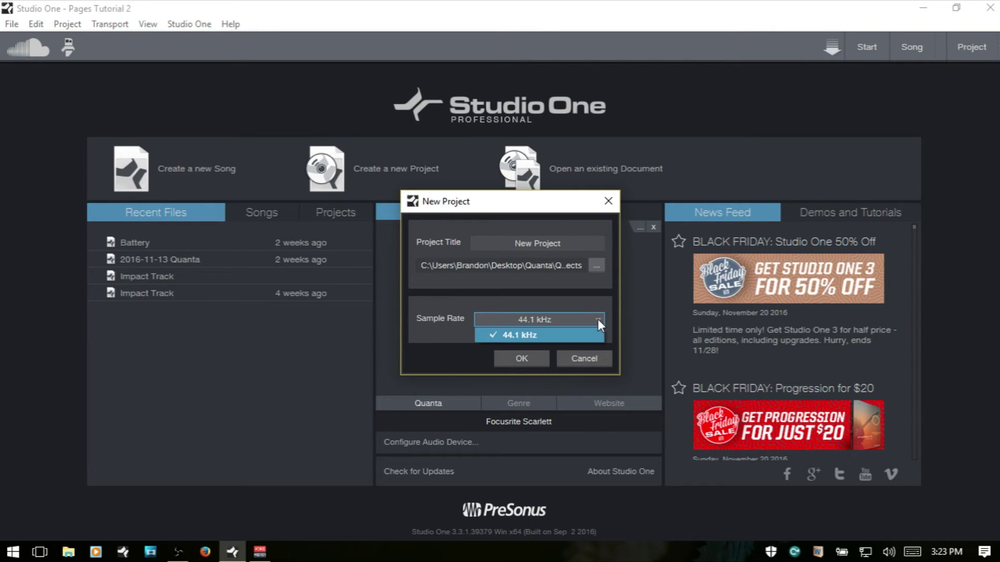
click(608, 297)
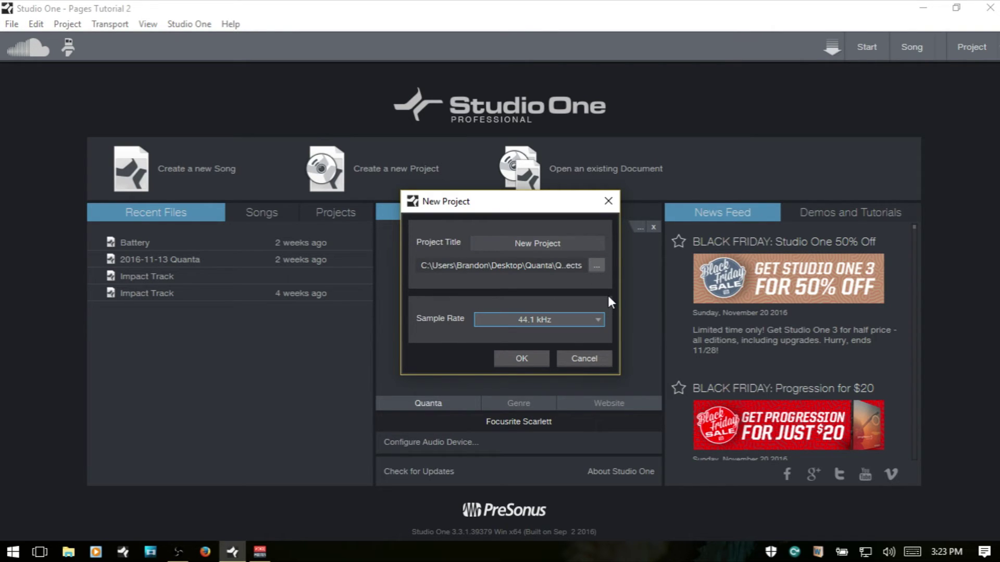
Cancel New Project, then open and dismiss the Open existing Document browser.
click(587, 359)
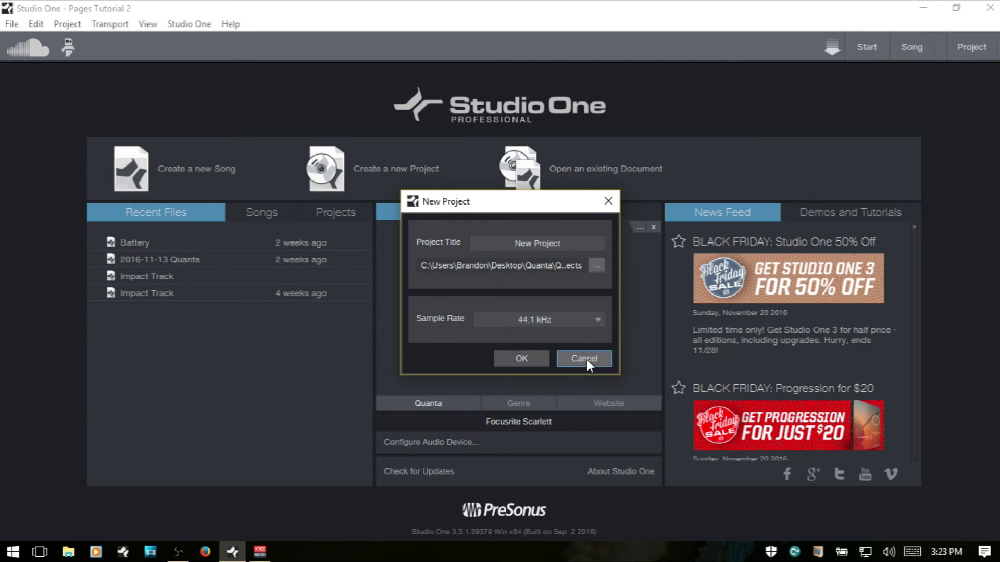
click(613, 171)
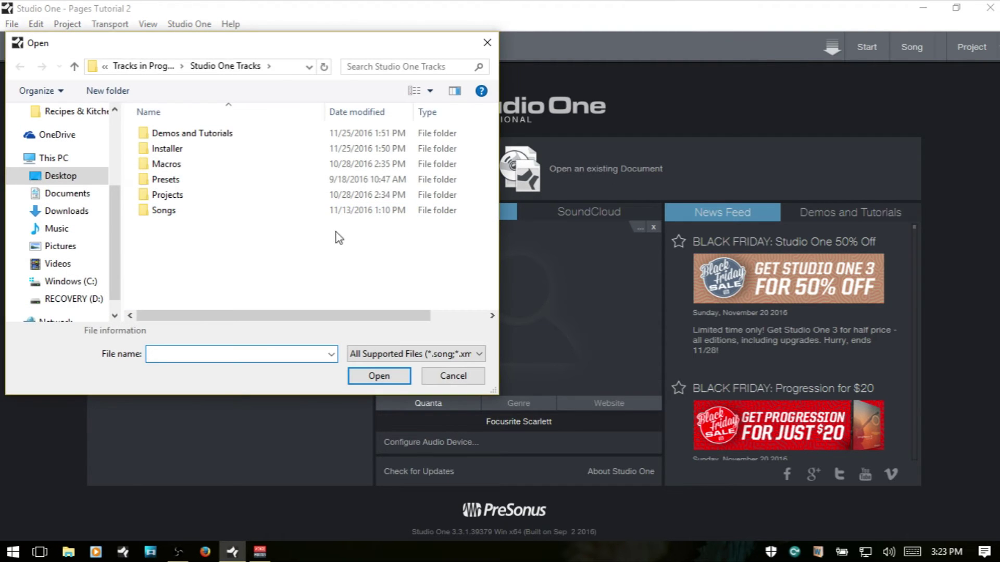
click(453, 376)
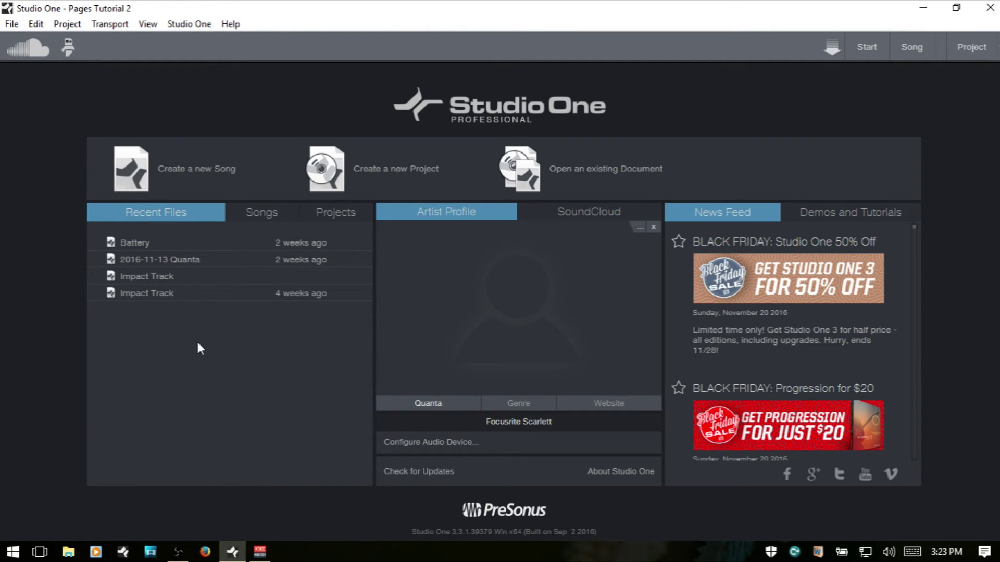
Pin Battery in recent files, reveal its song file in Explorer, then close Explorer.
click(94, 242)
right_click(137, 245)
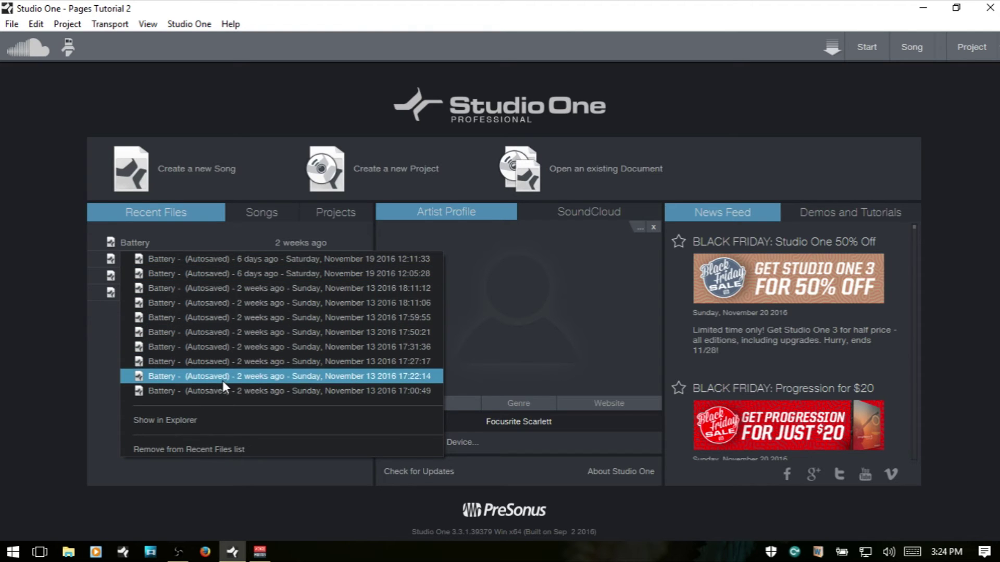
click(183, 421)
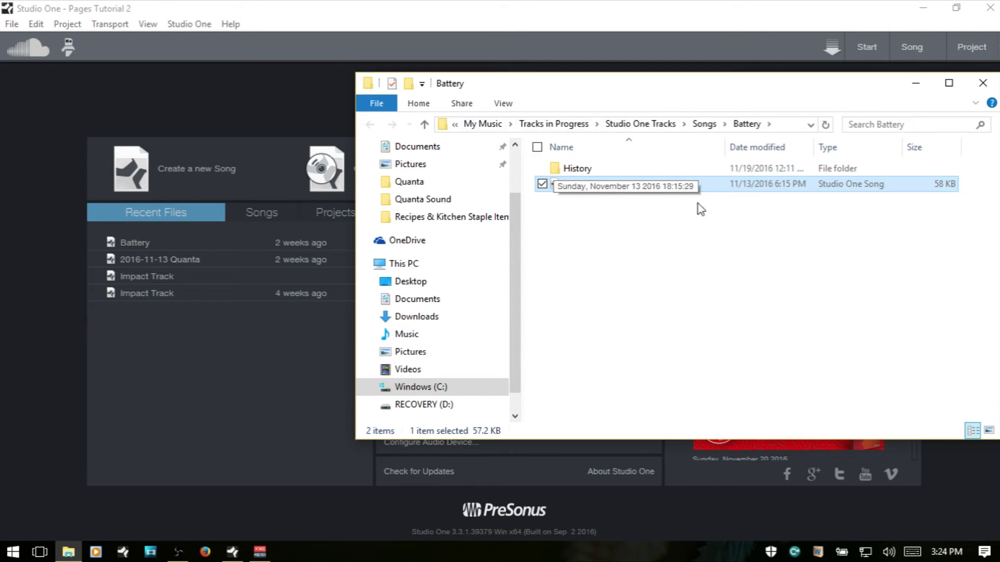
click(983, 84)
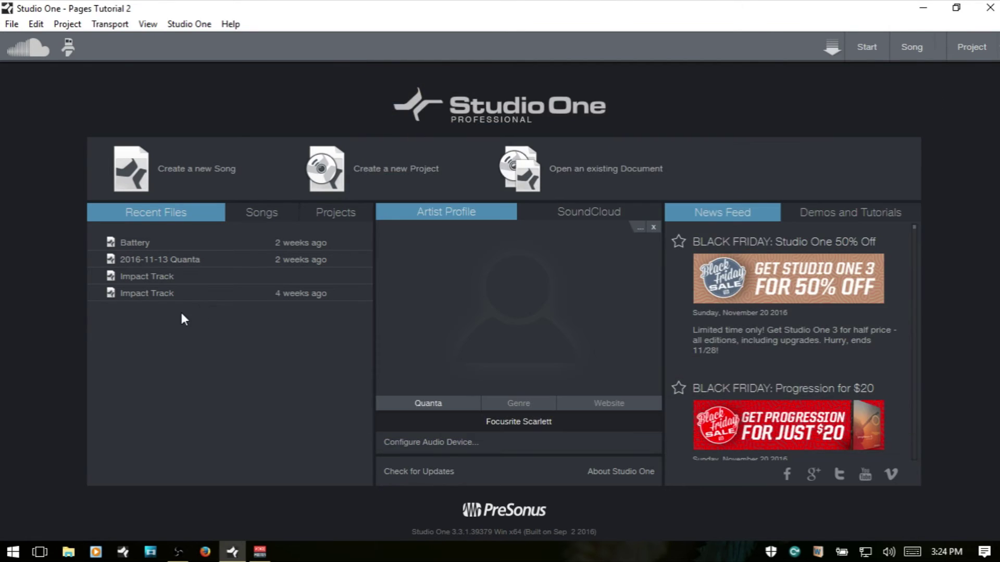
click(263, 214)
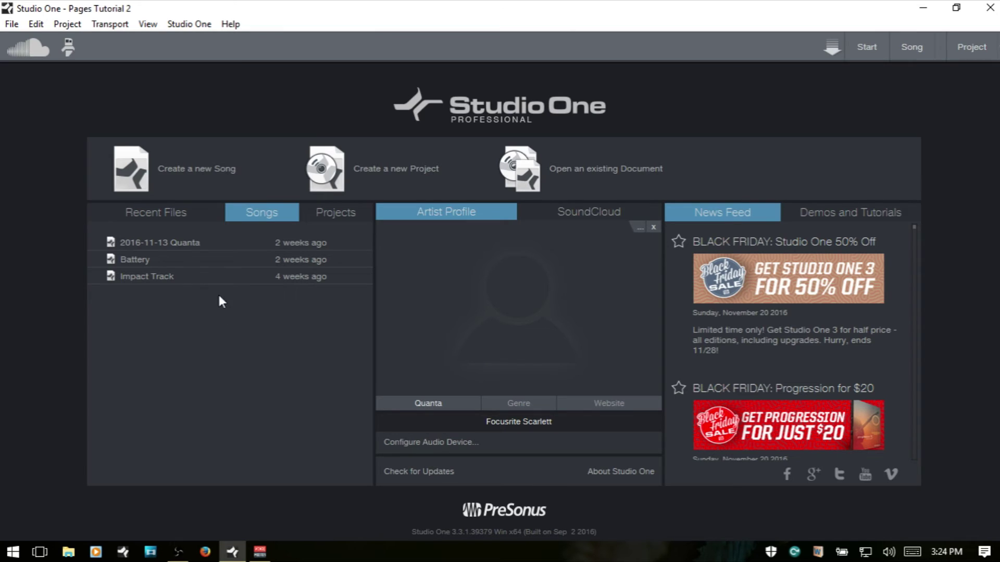
click(343, 214)
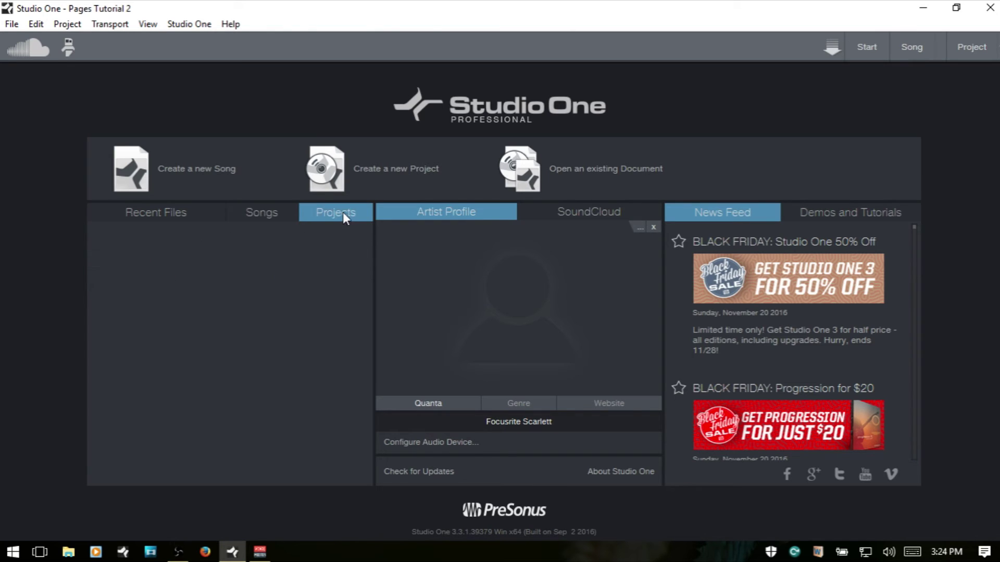
click(172, 211)
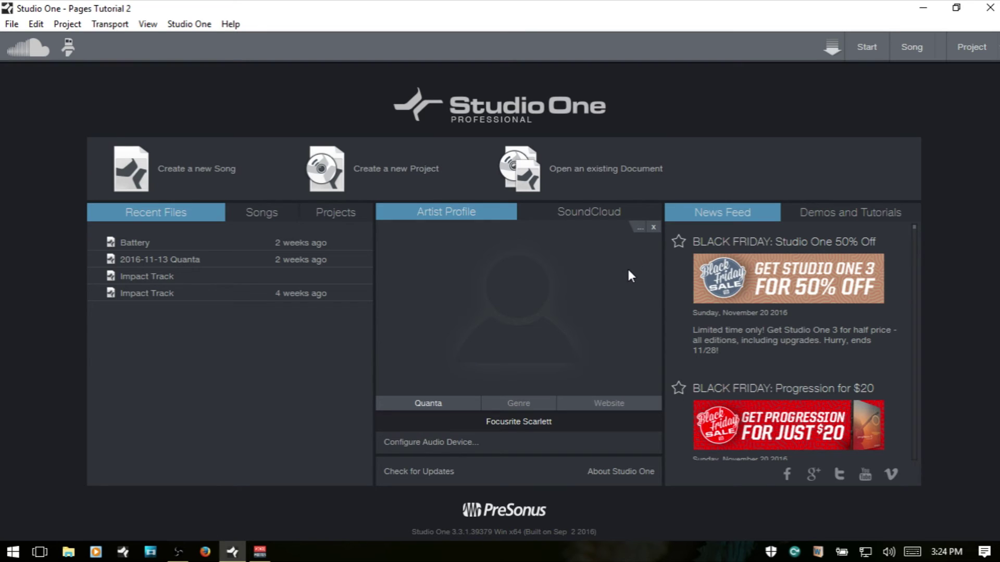
click(636, 226)
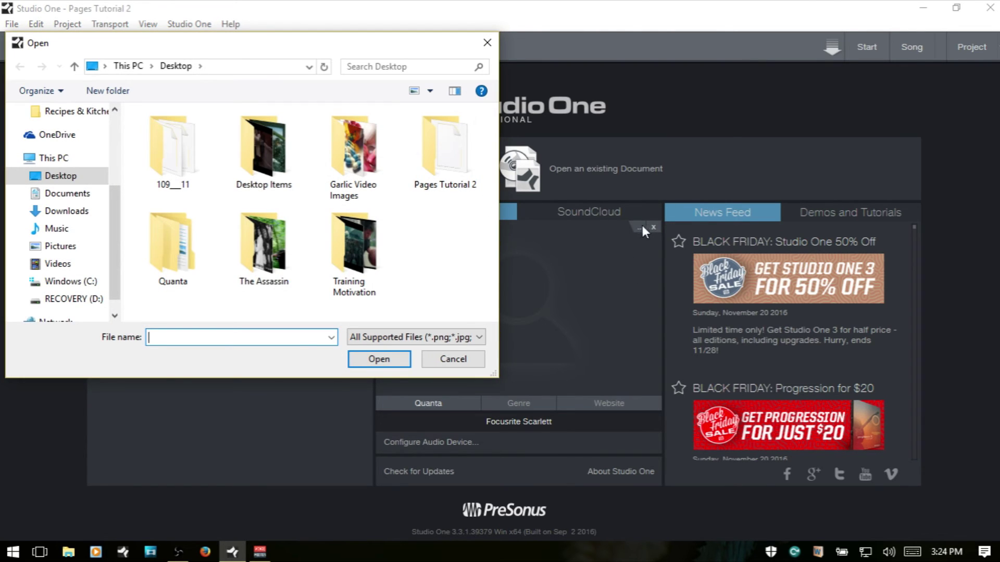
click(453, 359)
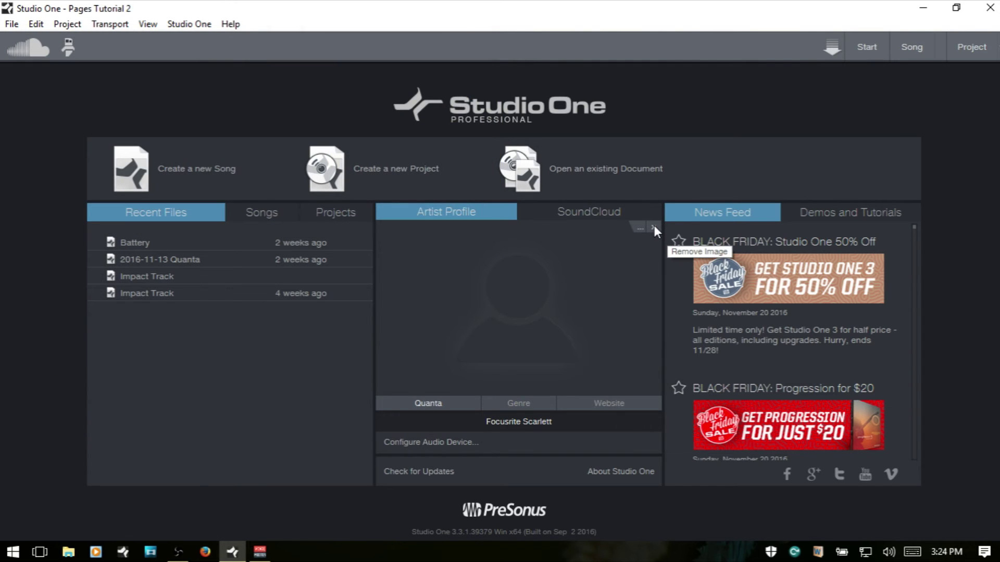
click(434, 405)
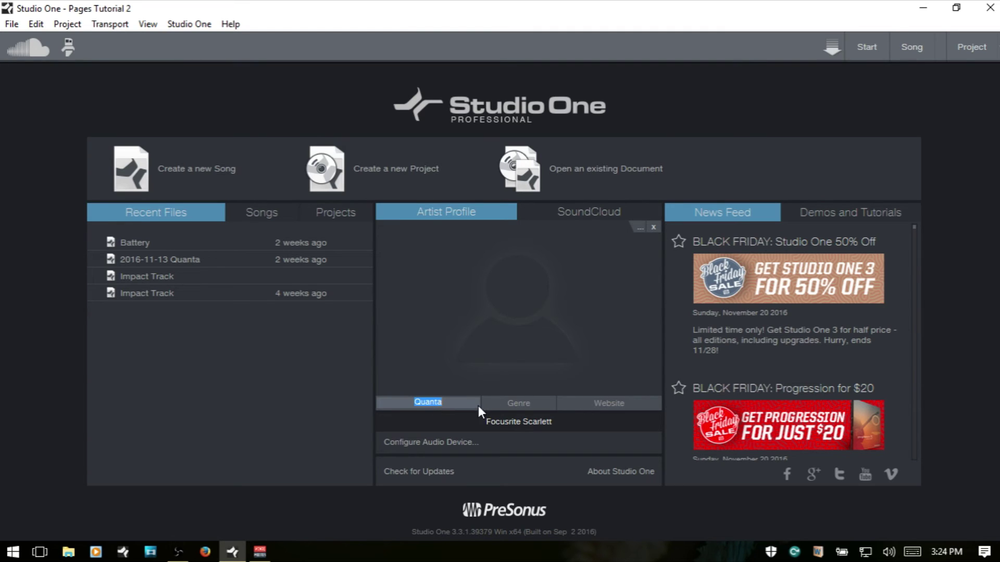
click(521, 402)
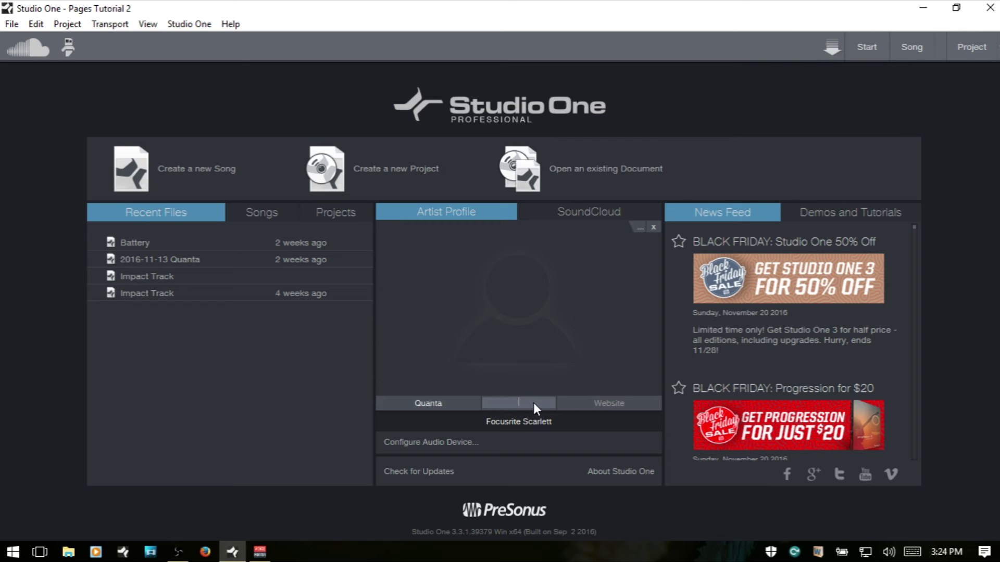
click(605, 408)
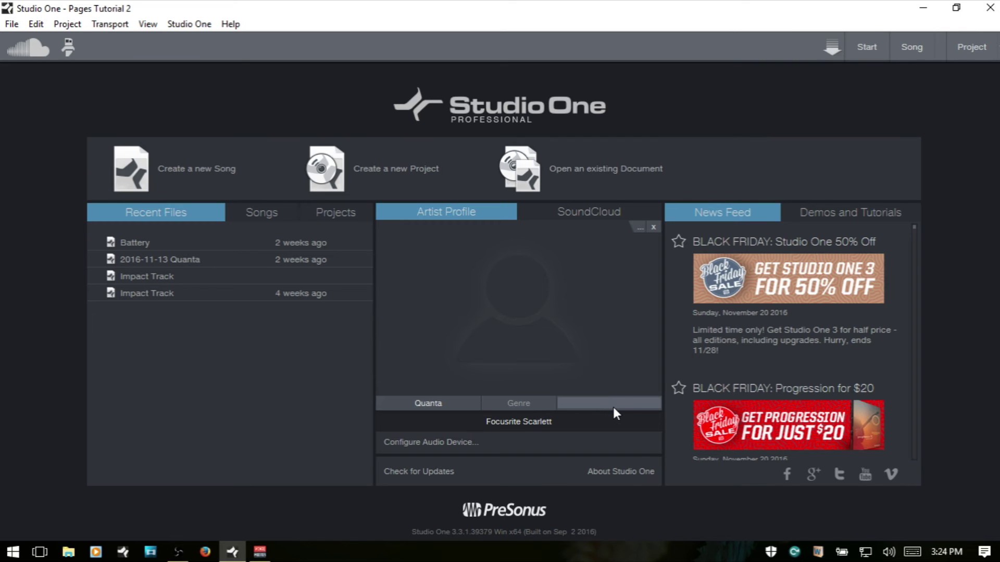
click(8, 416)
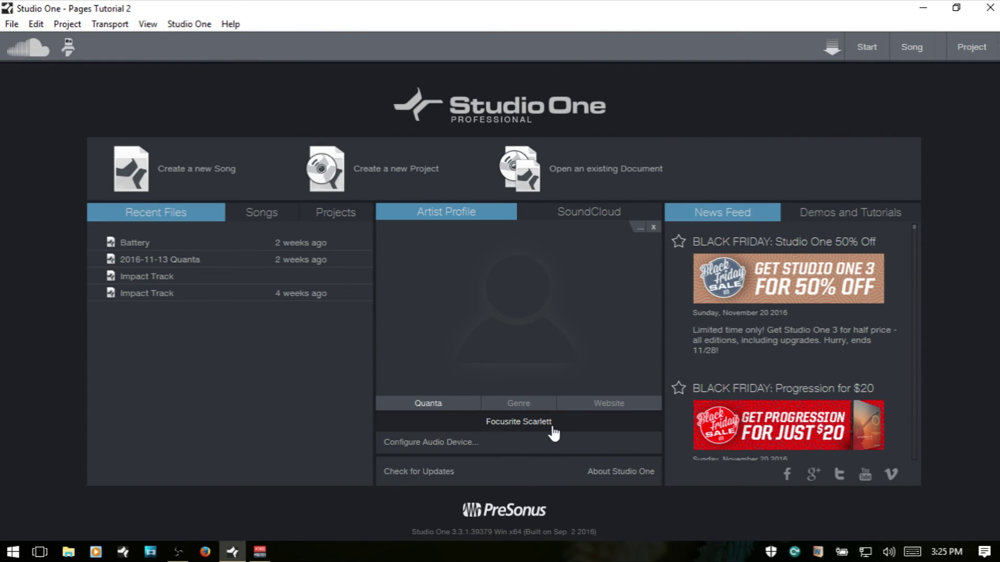
click(523, 426)
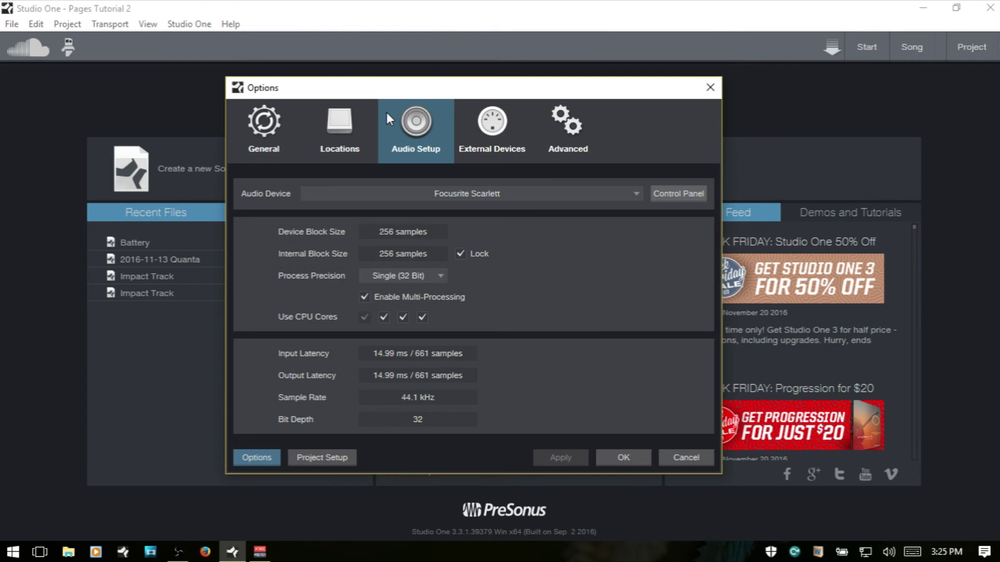
click(677, 459)
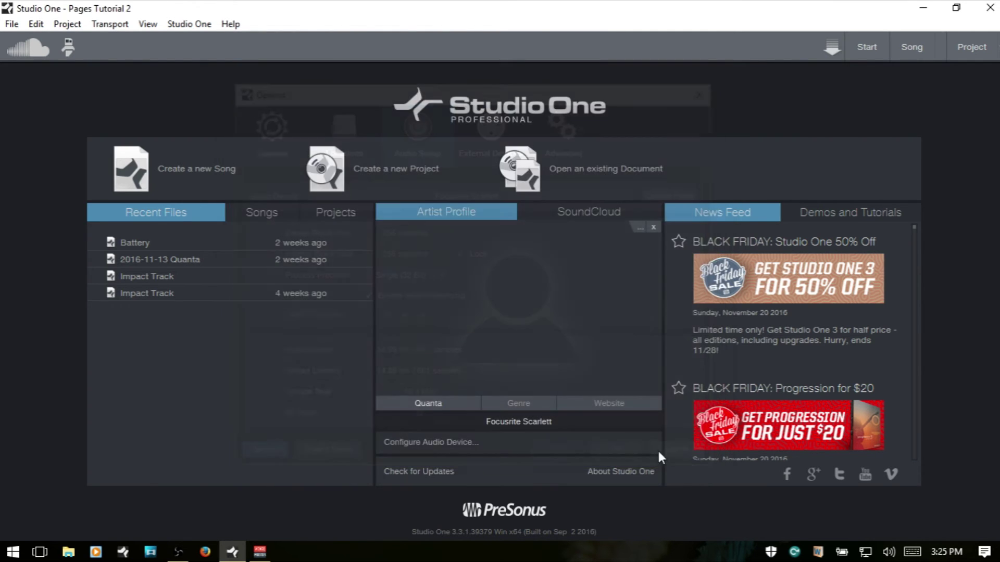
click(423, 442)
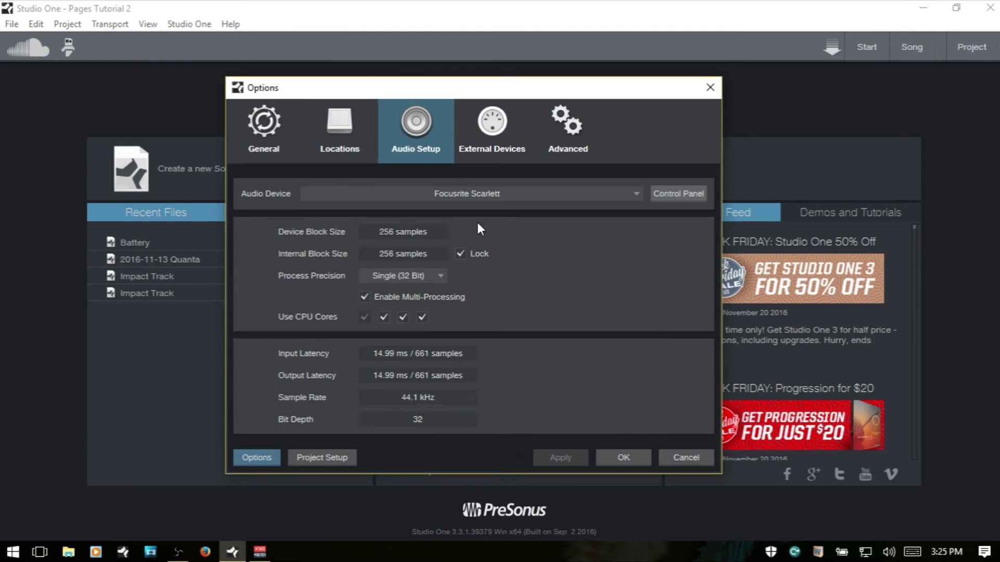
click(691, 455)
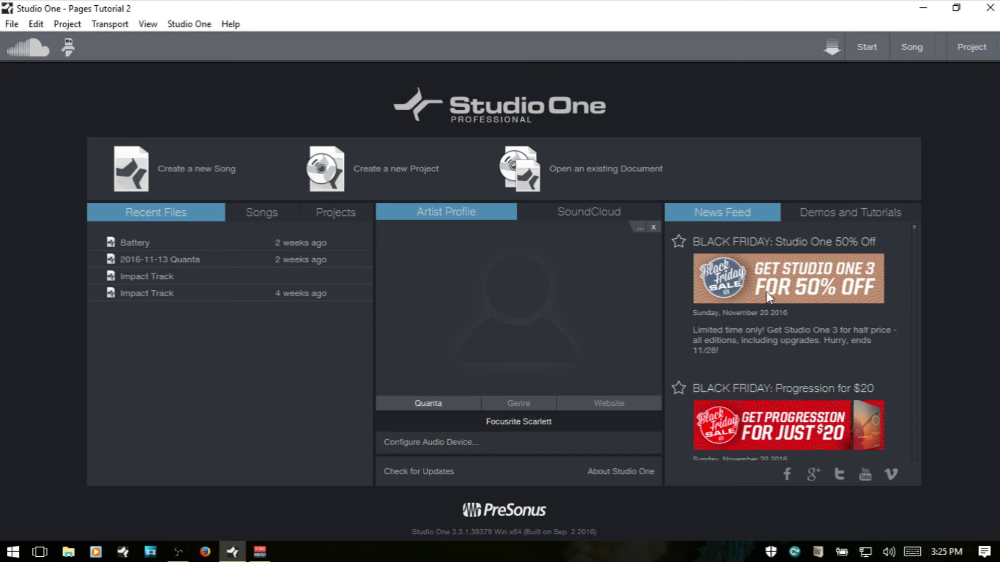
scroll(769, 294, down, 5)
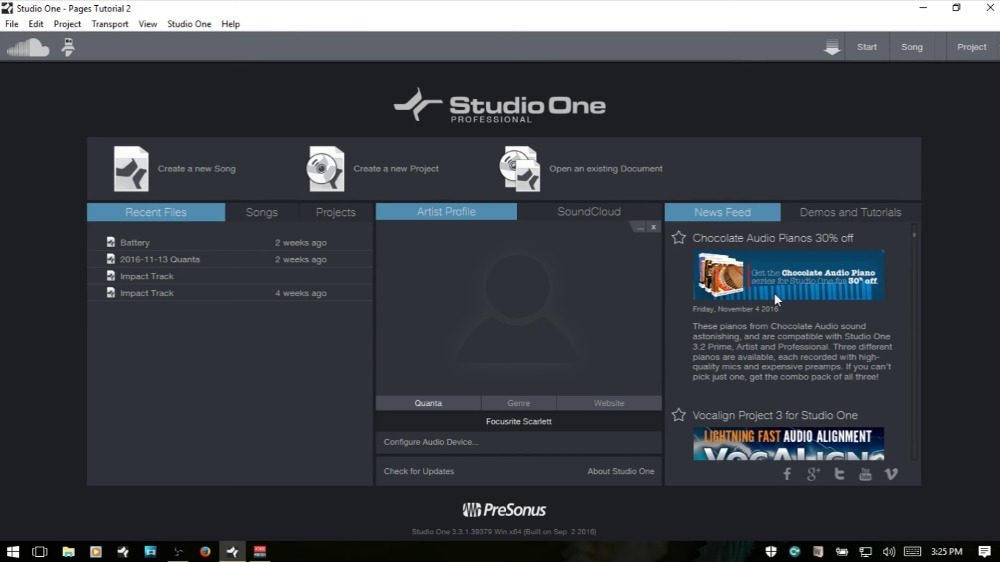
scroll(774, 296, down, 6)
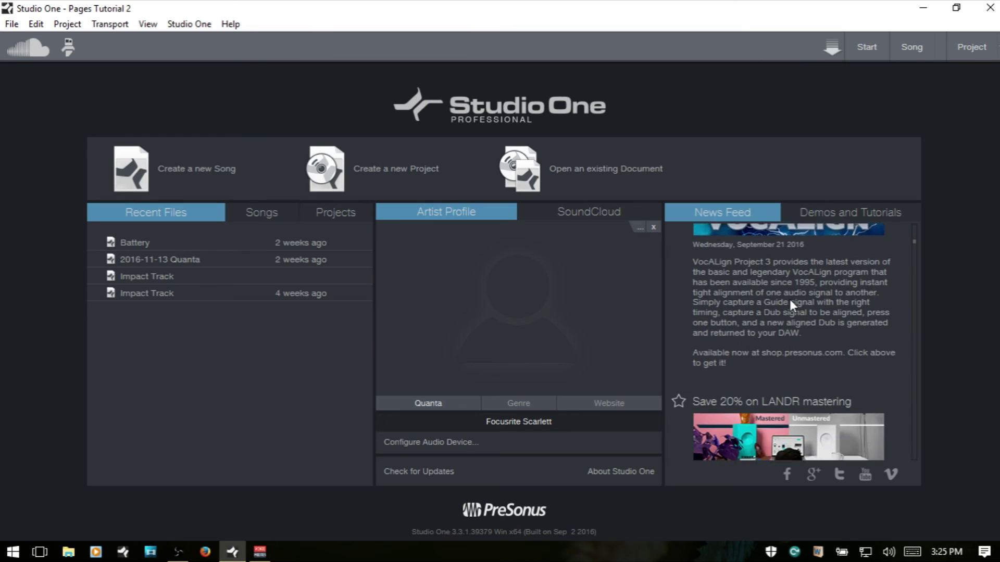
scroll(788, 302, down, 6)
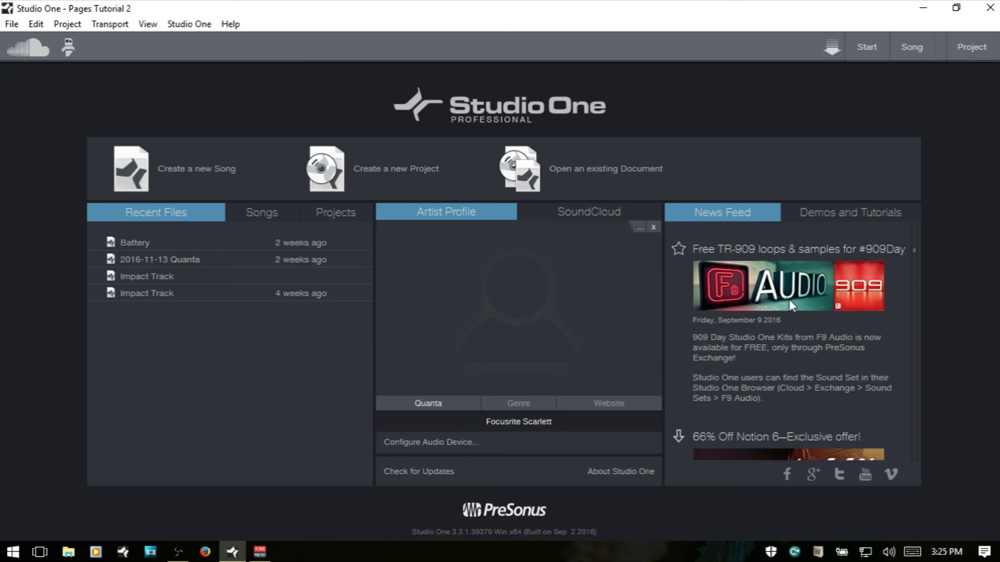
scroll(789, 299, down, 2)
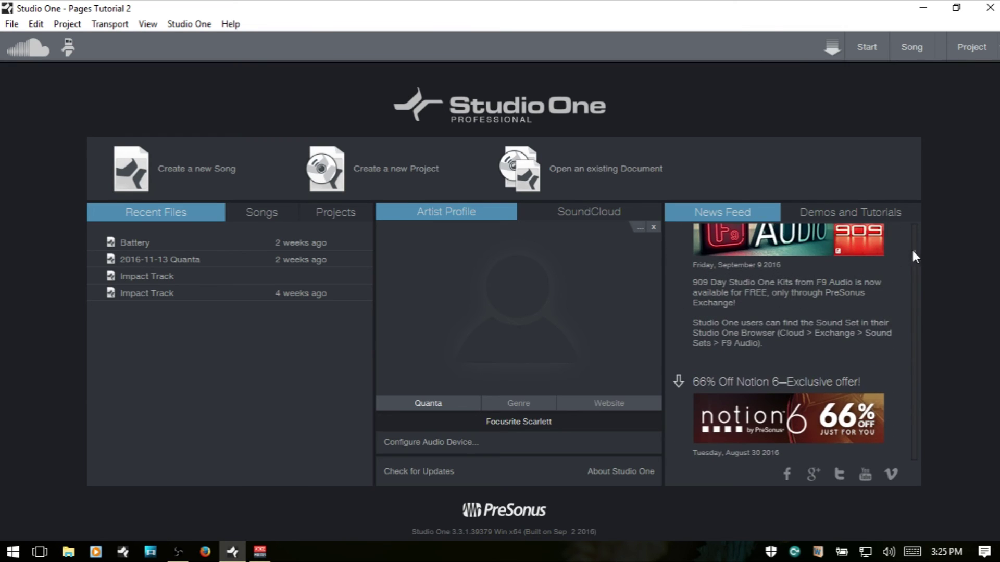
drag(914, 252, 914, 227)
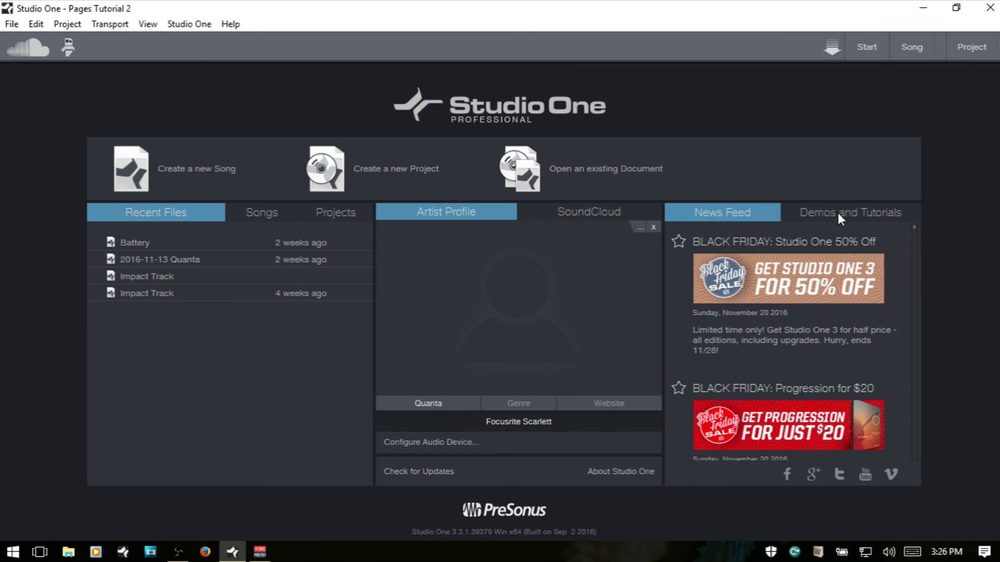
Switch to the Demos and Tutorials feed and scroll through its list.
click(850, 214)
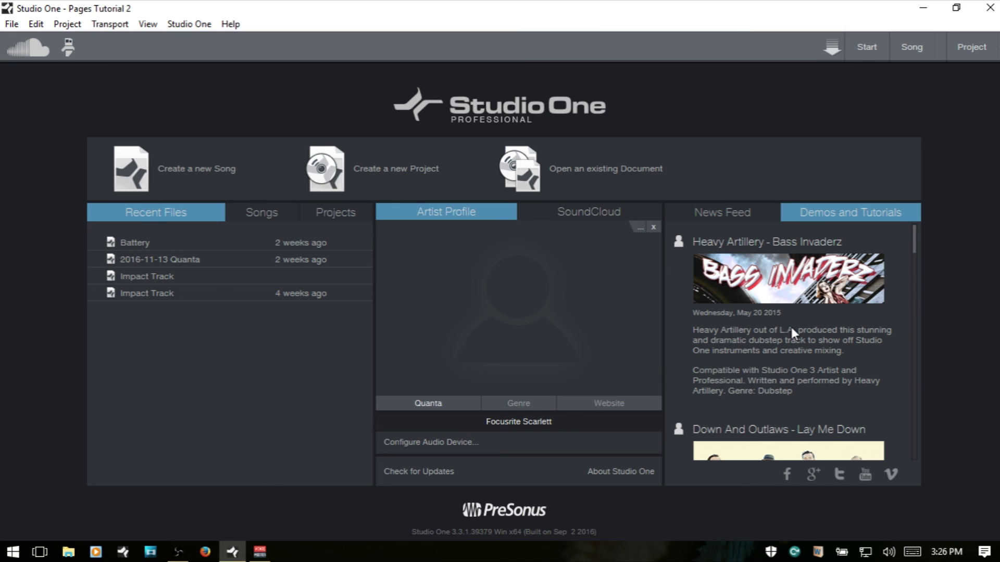
scroll(792, 323, down, 3)
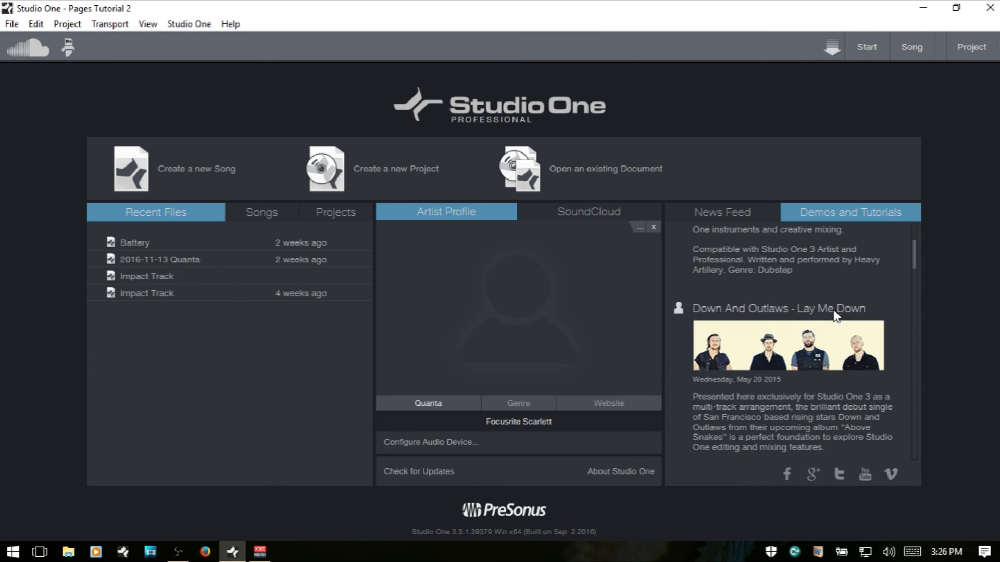
drag(913, 258, 922, 366)
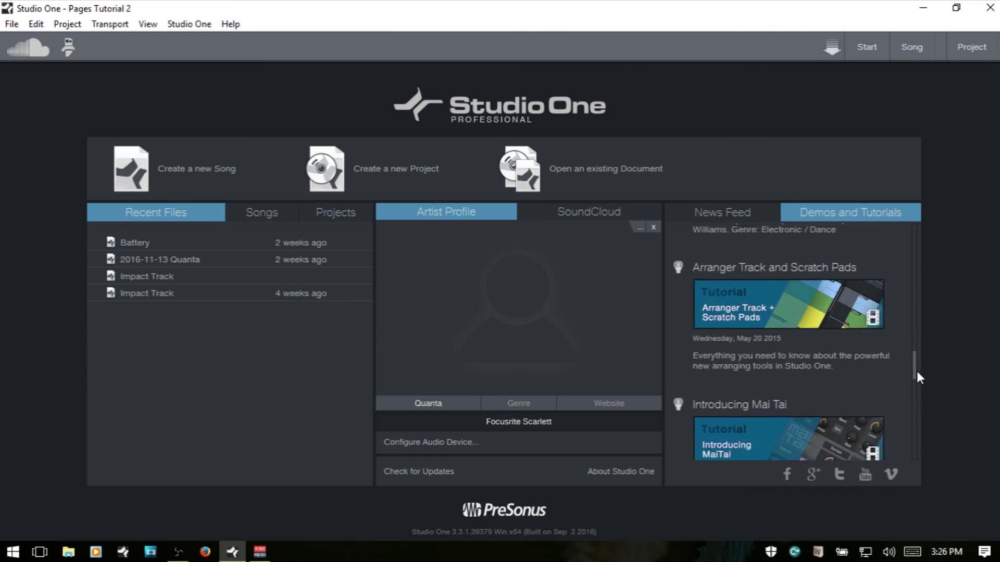
drag(916, 373, 922, 243)
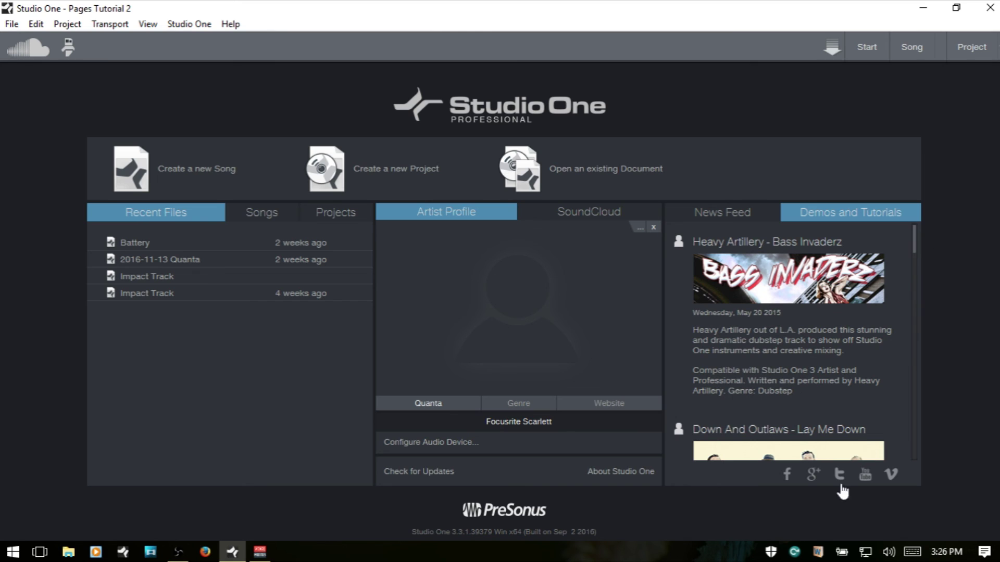